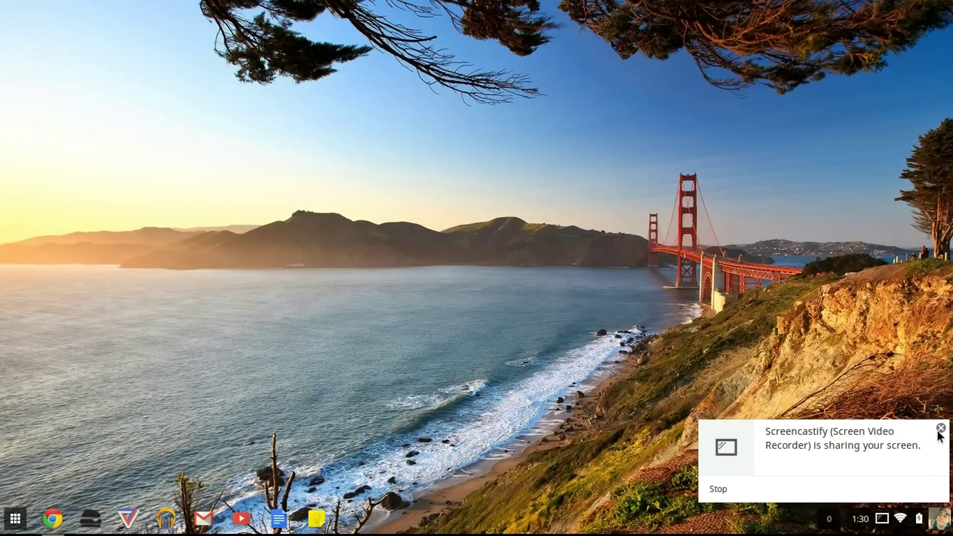
Step: Close the Screencastify sharing notification in the bottom-right corner
{"action": "left_click", "coordinate": [939, 430]}
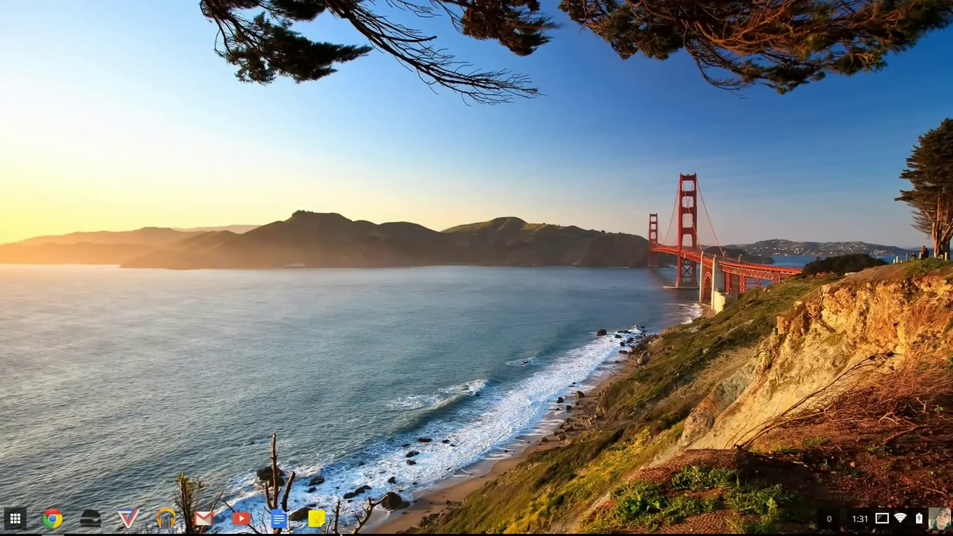
{"action": "left_click", "coordinate": [129, 519]}
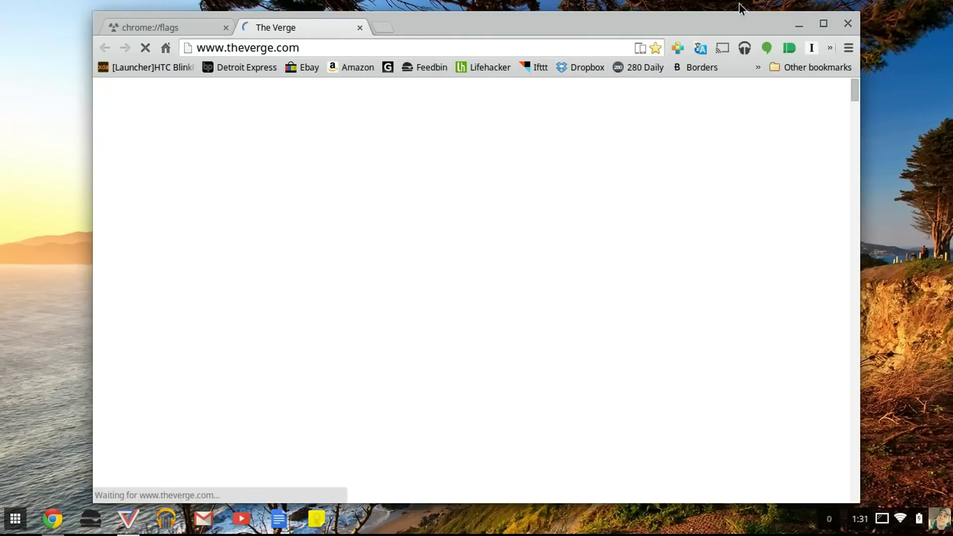
{"action": "key", "text": "ctrl+w"}
{"action": "left_click", "coordinate": [793, 29]}
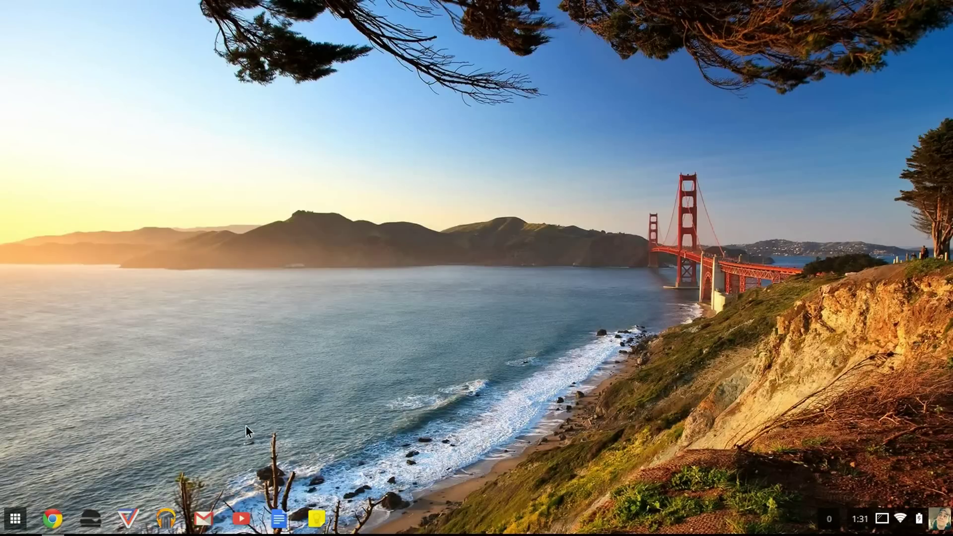
{"action": "left_click", "coordinate": [166, 519]}
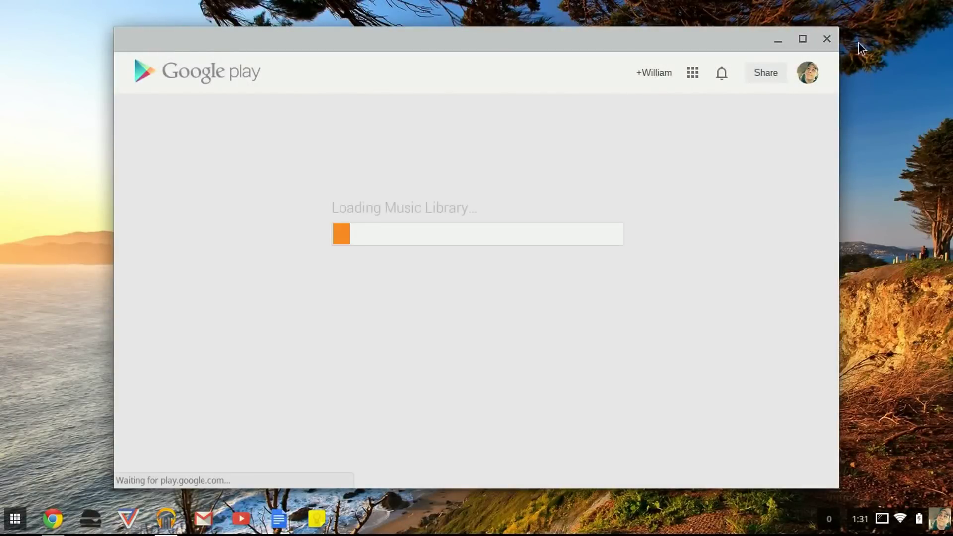
{"action": "left_click", "coordinate": [823, 33]}
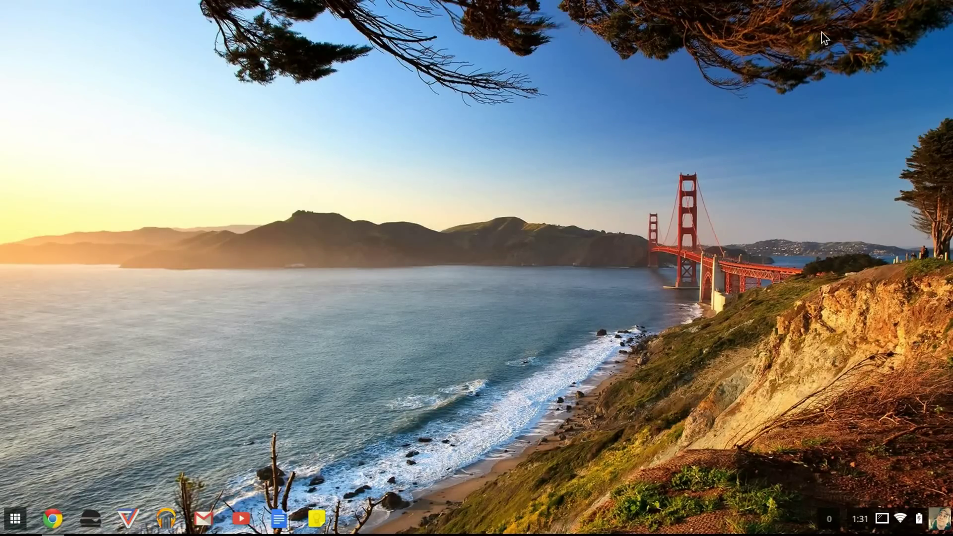
Step: Launch and close YouTube from the shelf, then check how the YouTube and Verge shortcuts open
{"action": "left_click", "coordinate": [242, 519]}
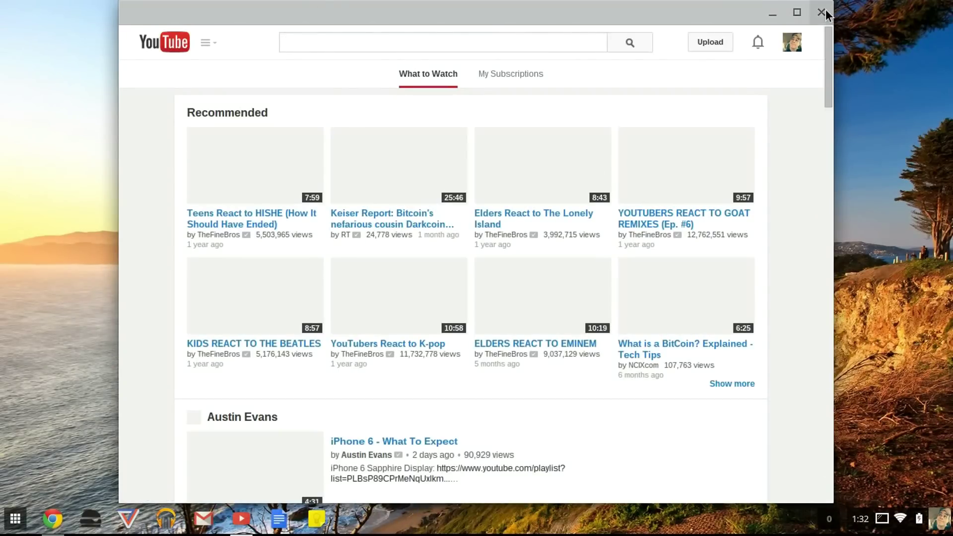
{"action": "left_click", "coordinate": [822, 12]}
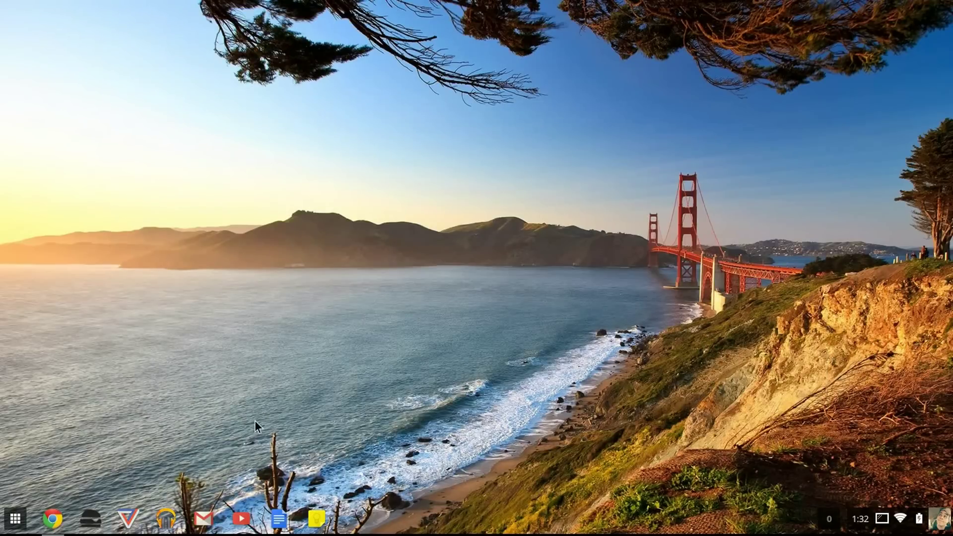
{"action": "right_click", "coordinate": [242, 519]}
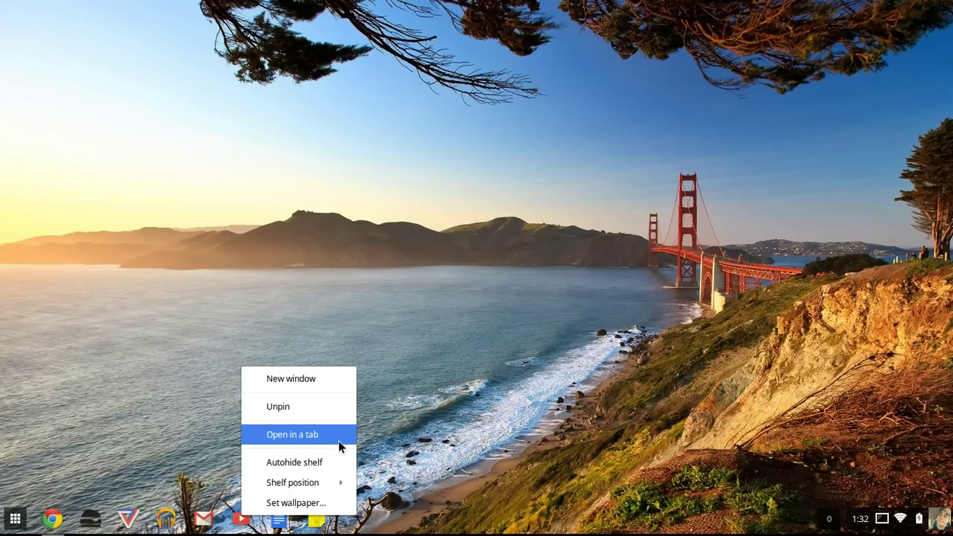
{"action": "left_click", "coordinate": [269, 435]}
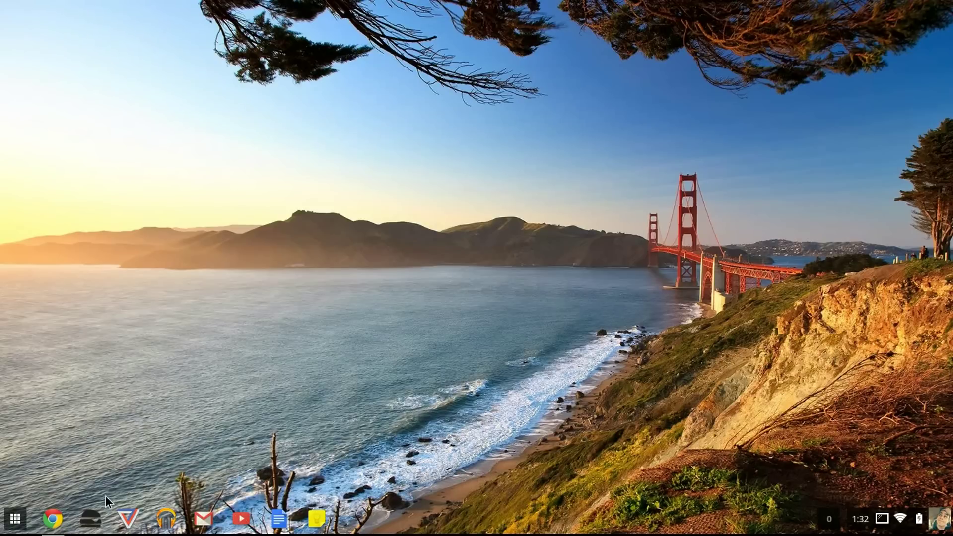
{"action": "right_click", "coordinate": [128, 519]}
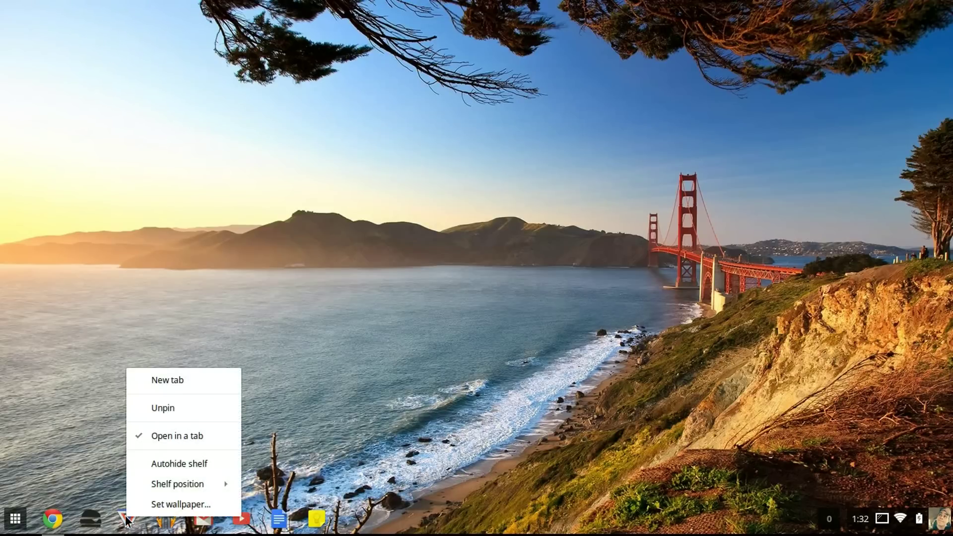
{"action": "left_click", "coordinate": [343, 416]}
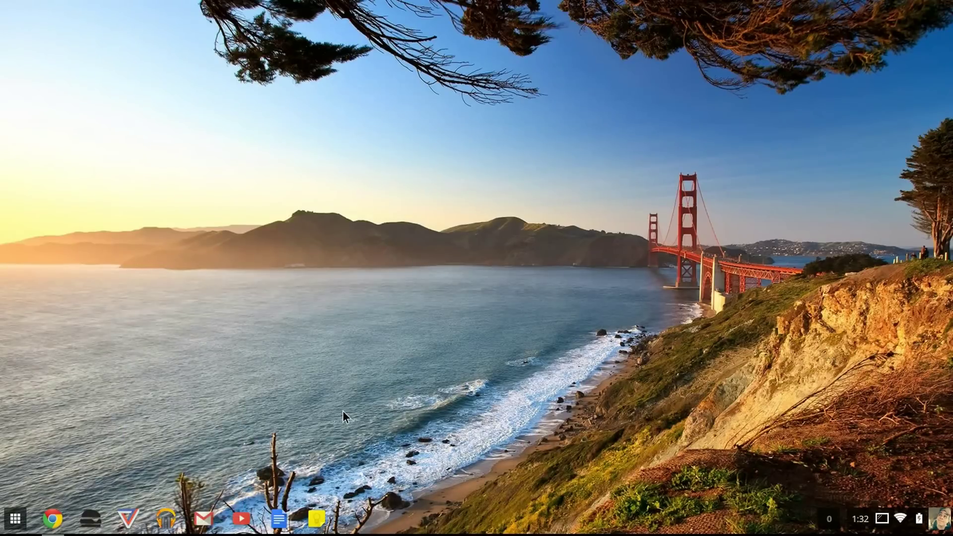
Step: Return to chrome://flags, scroll to the top, and search the page for 'hosted'
{"action": "left_click", "coordinate": [61, 528]}
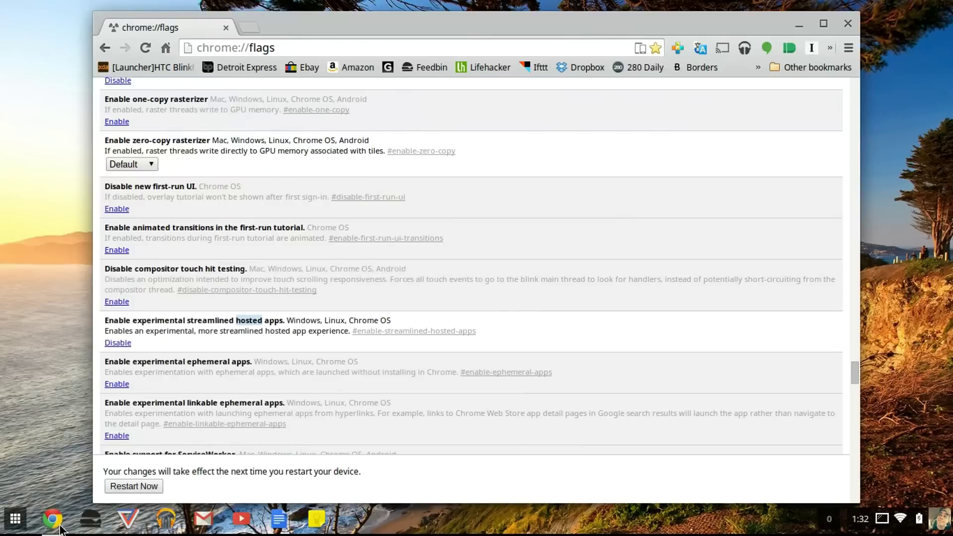
{"action": "scroll", "coordinate": [218, 56], "scroll_direction": "up", "scroll_amount": 2}
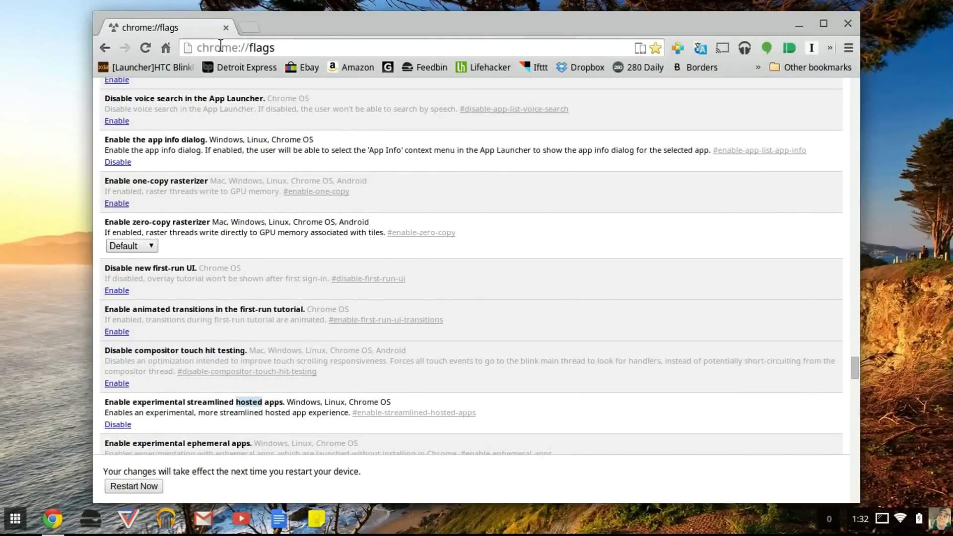
{"action": "scroll", "coordinate": [485, 99], "scroll_direction": "up", "scroll_amount": 20}
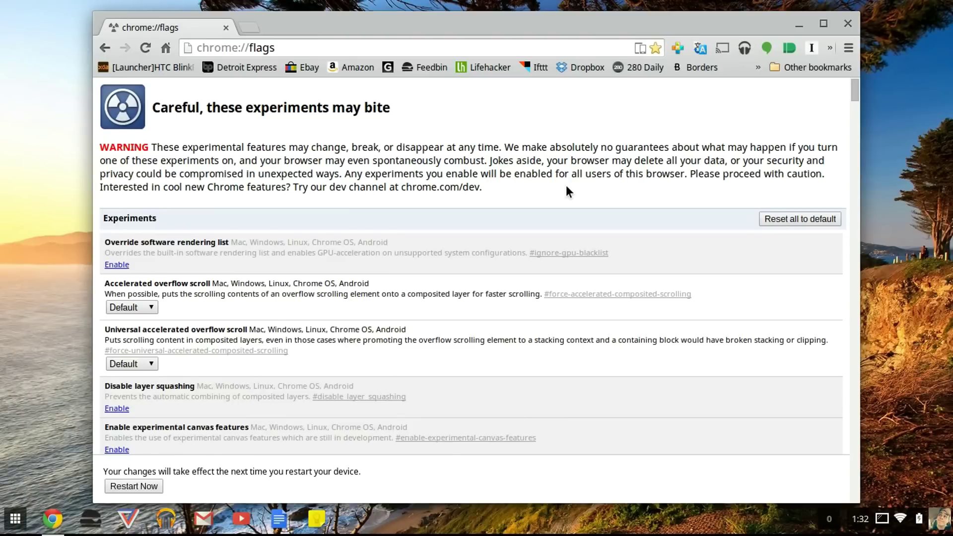
{"action": "key", "text": "ctrl+f"}
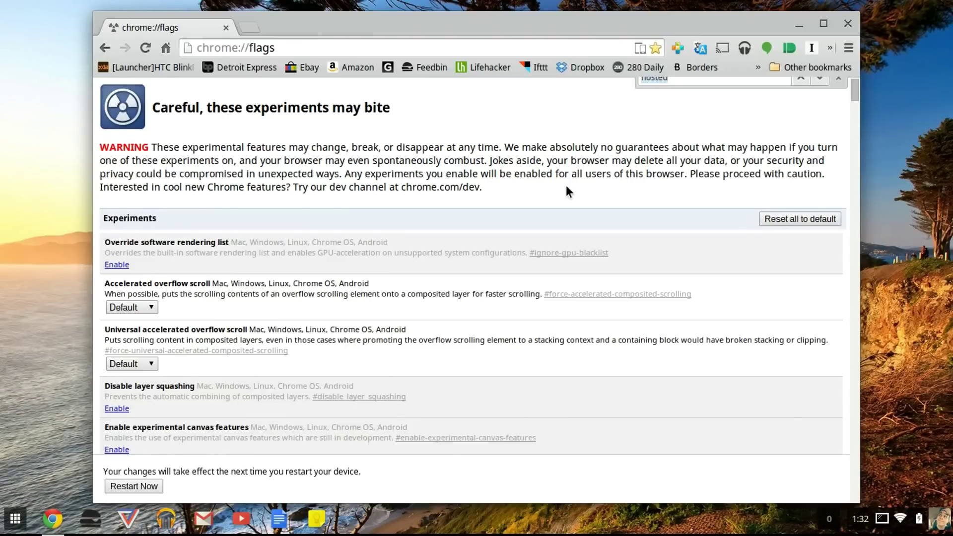
{"action": "key", "text": "BackSpace"}
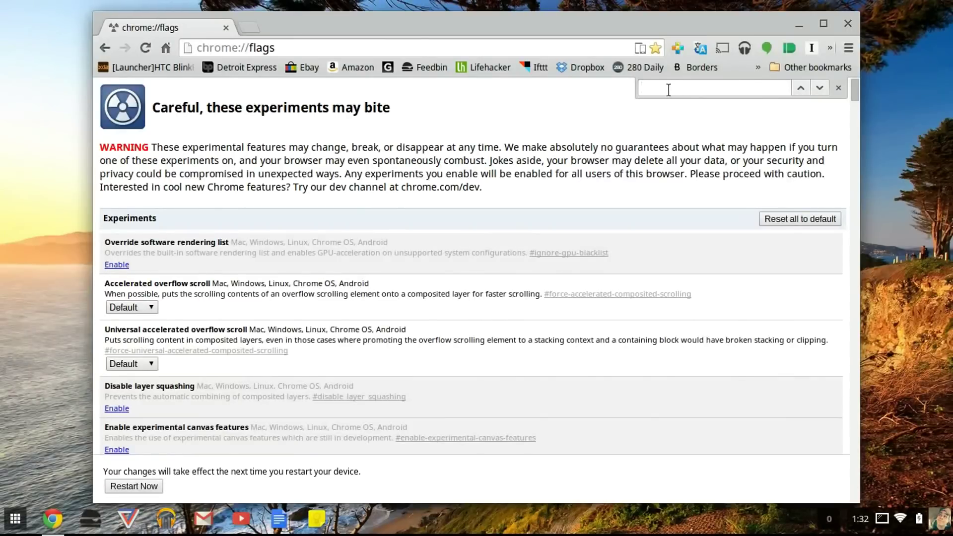
{"action": "type", "text": "hosted"}
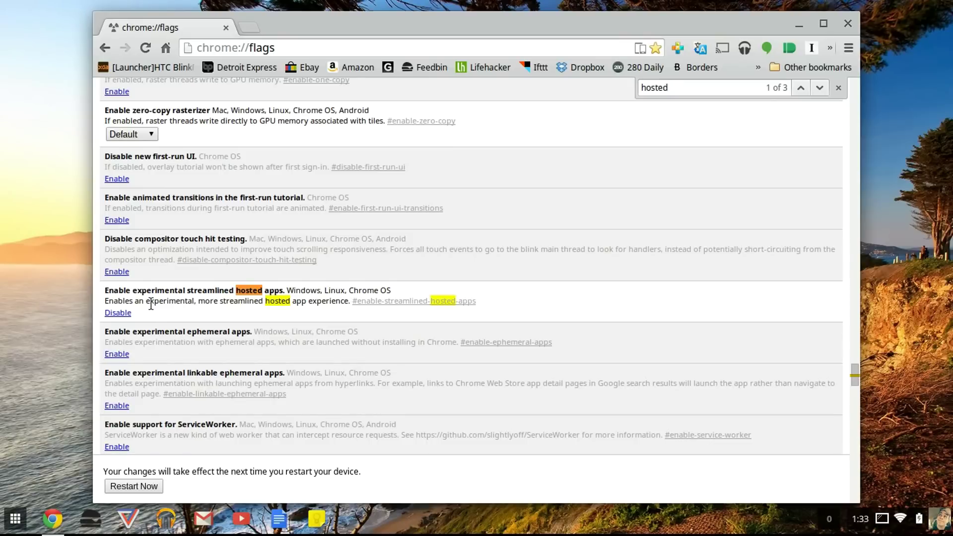
Step: Look at the Google Calendar app's options in the launcher, then go back to the flags page
{"action": "left_click", "coordinate": [15, 519]}
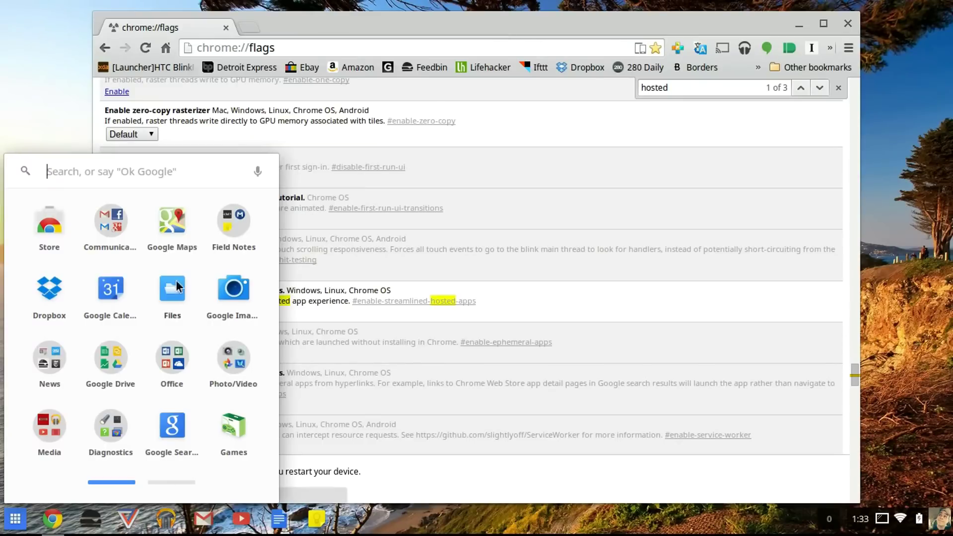
{"action": "right_click", "coordinate": [113, 293]}
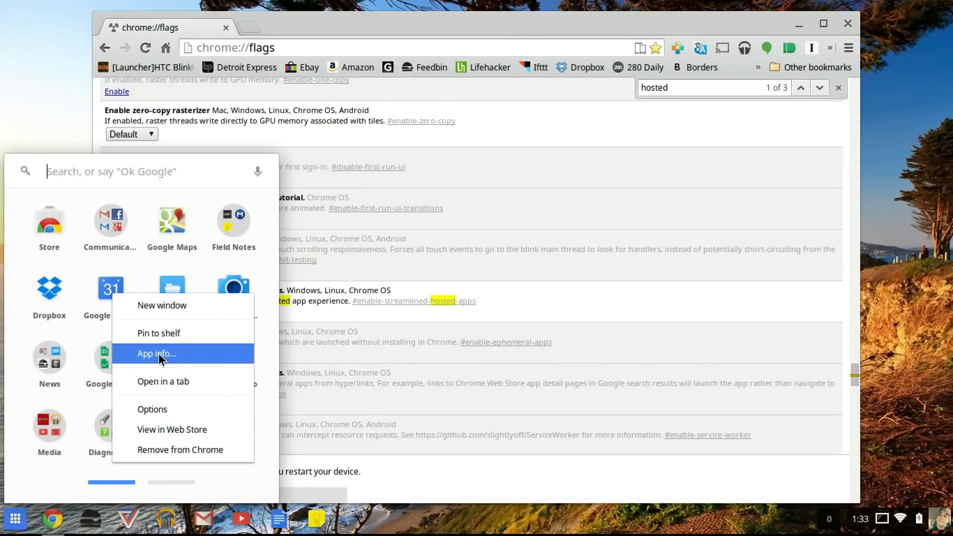
{"action": "left_click", "coordinate": [478, 31]}
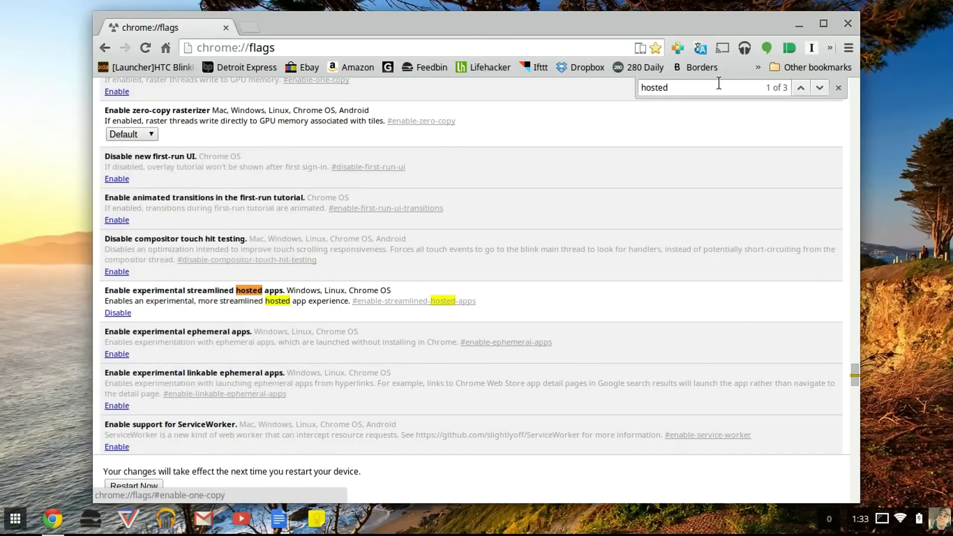
Step: Search flags for 'settings' to find the enabled Show settings in a window flag, then open the status tray
{"action": "key", "text": "BackSpace"}
{"action": "key", "text": "BackSpace"}
{"action": "key", "text": "BackSpace"}
{"action": "key", "text": "BackSpace"}
{"action": "key", "text": "BackSpace"}
{"action": "key", "text": "BackSpace"}
{"action": "type", "text": "se"}
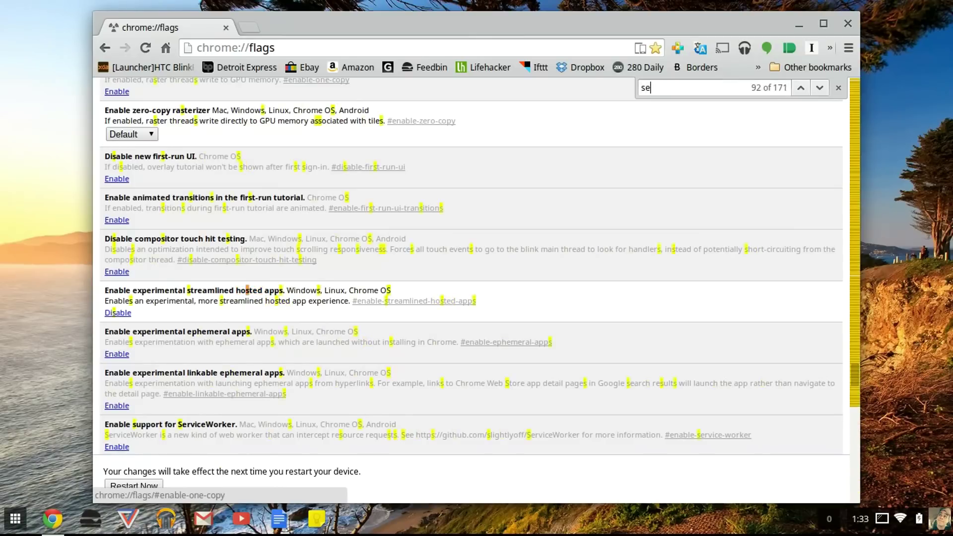
{"action": "type", "text": "ttings"}
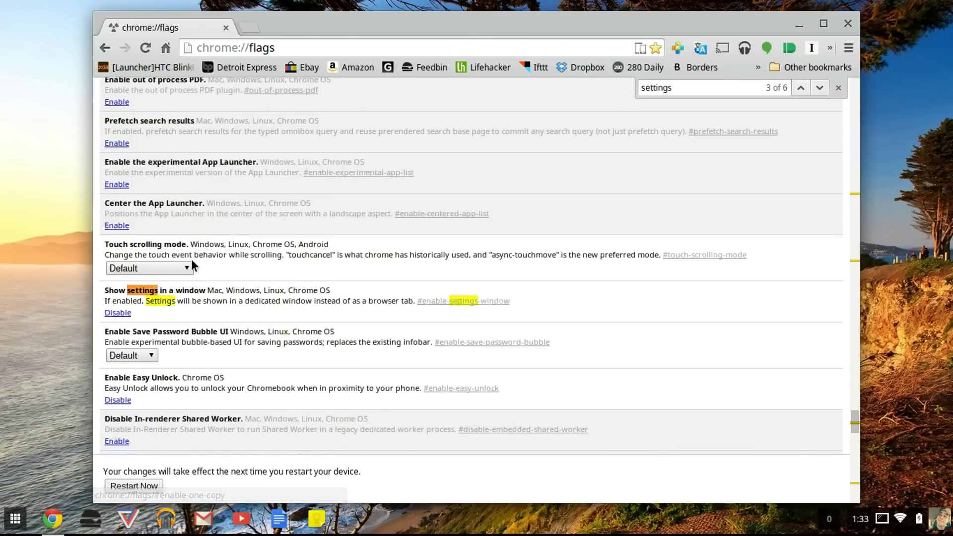
{"action": "left_click", "coordinate": [926, 527]}
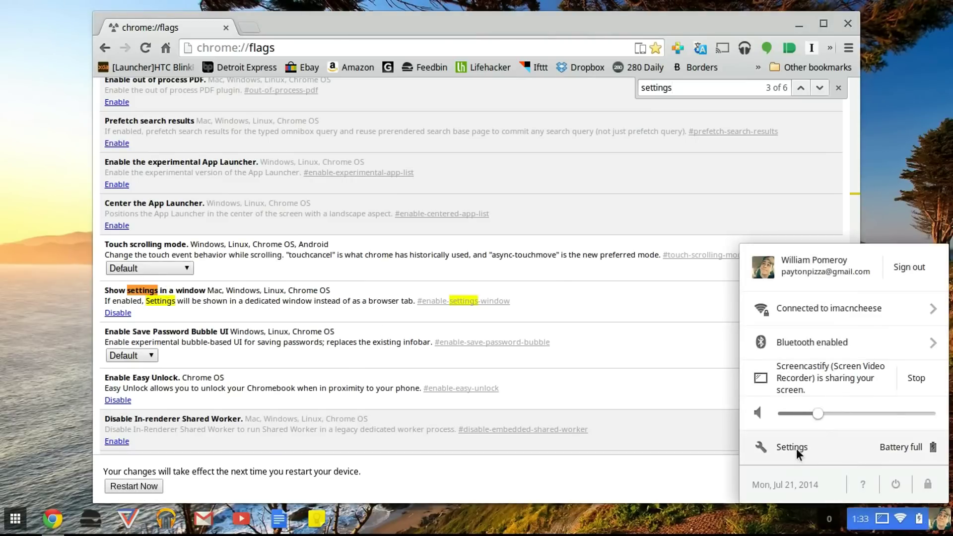
{"action": "left_click", "coordinate": [550, 31]}
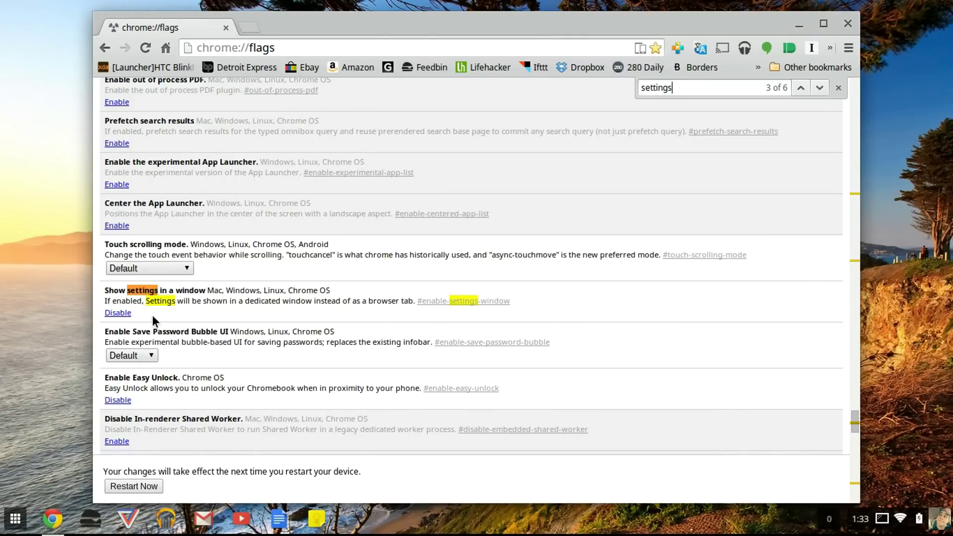
{"action": "left_click", "coordinate": [881, 519]}
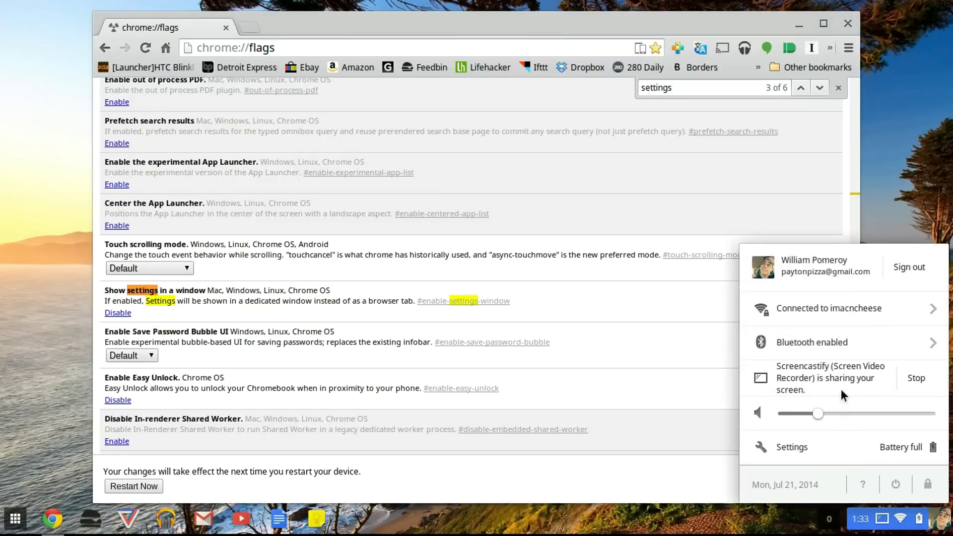
Step: Open Settings from the status tray and scroll through its separate window
{"action": "left_click", "coordinate": [786, 442]}
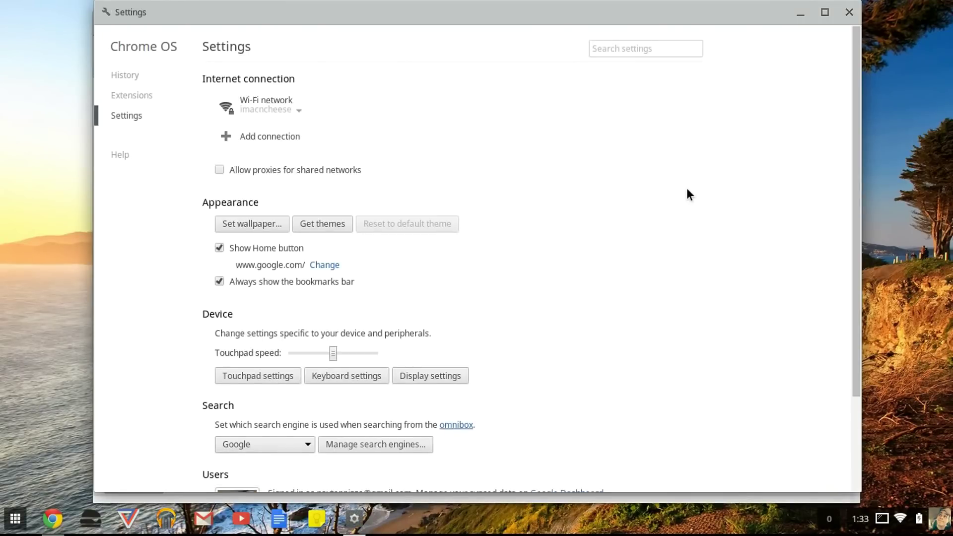
{"action": "scroll", "coordinate": [687, 190], "scroll_direction": "down", "scroll_amount": 3}
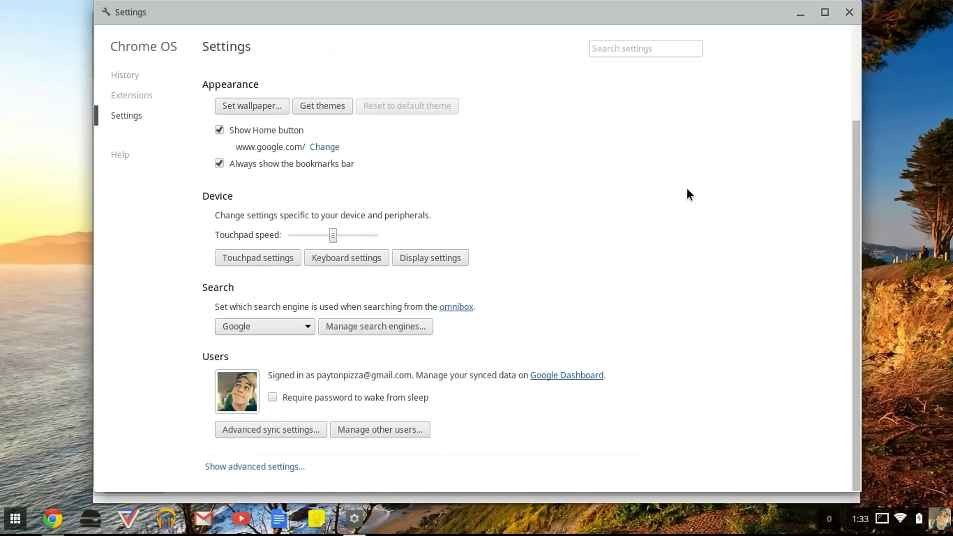
{"action": "scroll", "coordinate": [687, 194], "scroll_direction": "up", "scroll_amount": 3}
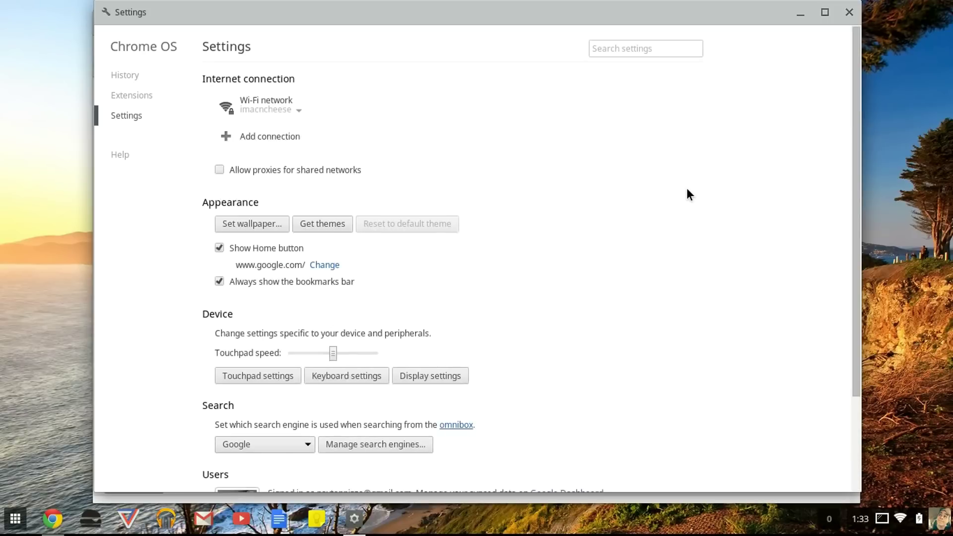
Step: Close the Settings window, search flags for 'hosted' to confirm it's enabled, and close the find bar
{"action": "left_click", "coordinate": [847, 10]}
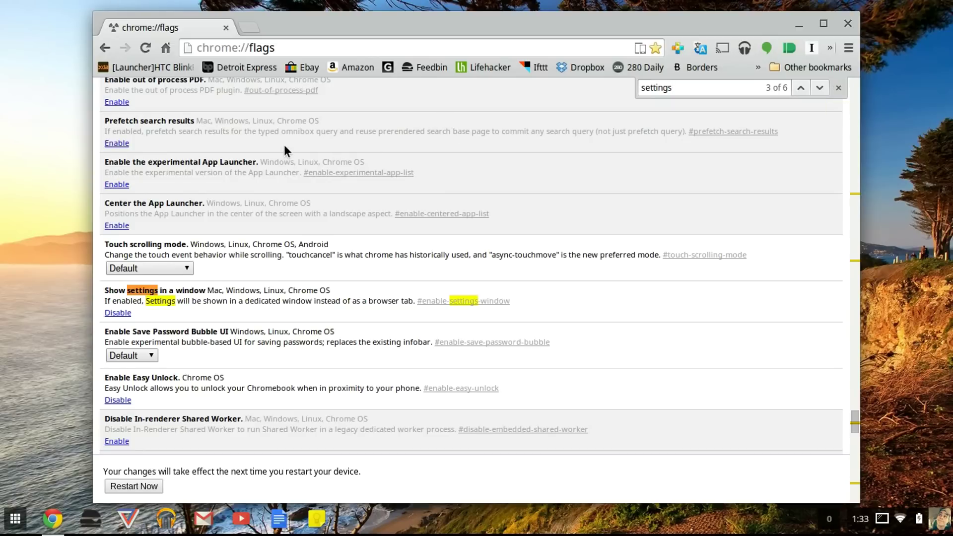
{"action": "scroll", "coordinate": [284, 145], "scroll_direction": "up", "scroll_amount": 1}
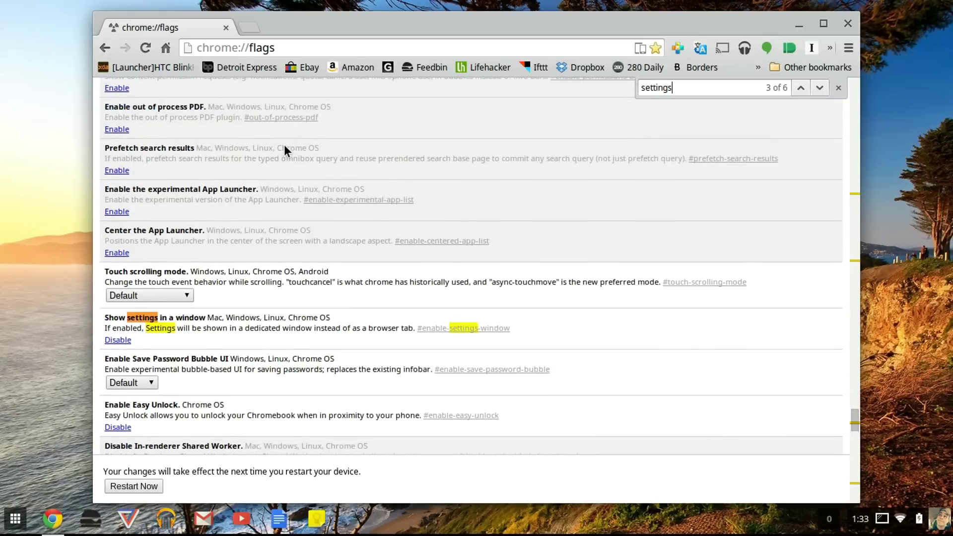
{"action": "double_click", "coordinate": [658, 88]}
{"action": "type", "text": "hosted"}
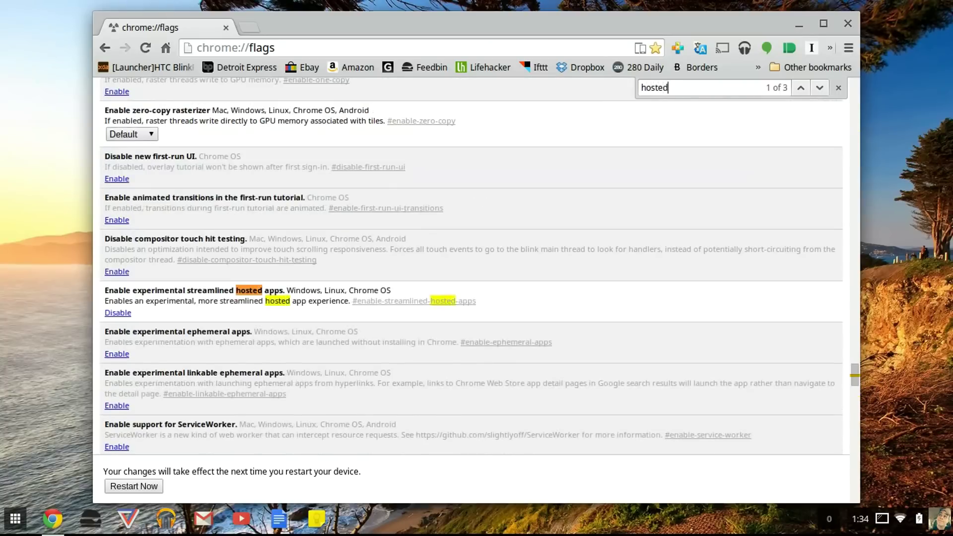
{"action": "left_click", "coordinate": [836, 87]}
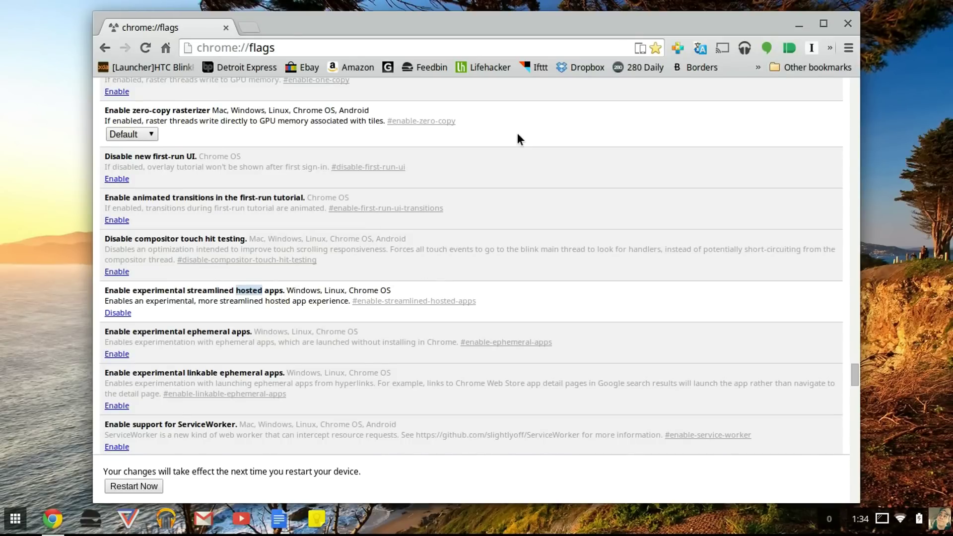
Step: Open Gizmodo from the bookmarks and add a website shortcut to it with Open as tab unchecked
{"action": "left_click", "coordinate": [387, 67]}
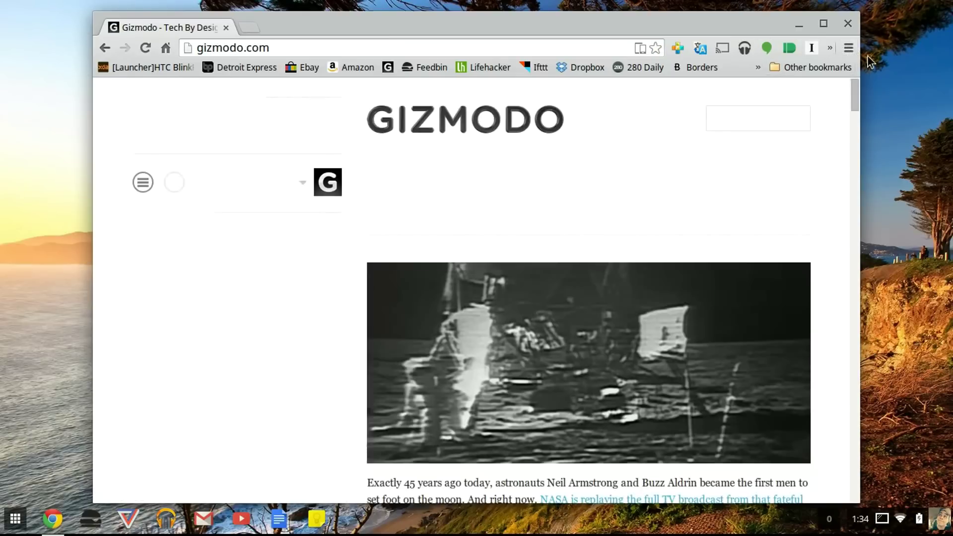
{"action": "left_click", "coordinate": [850, 46]}
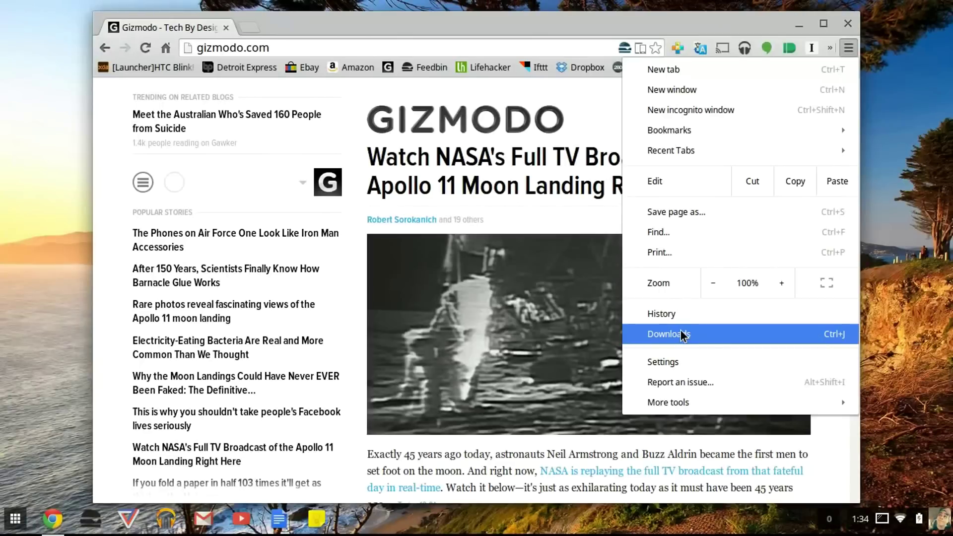
{"action": "mouse_move", "coordinate": [671, 397]}
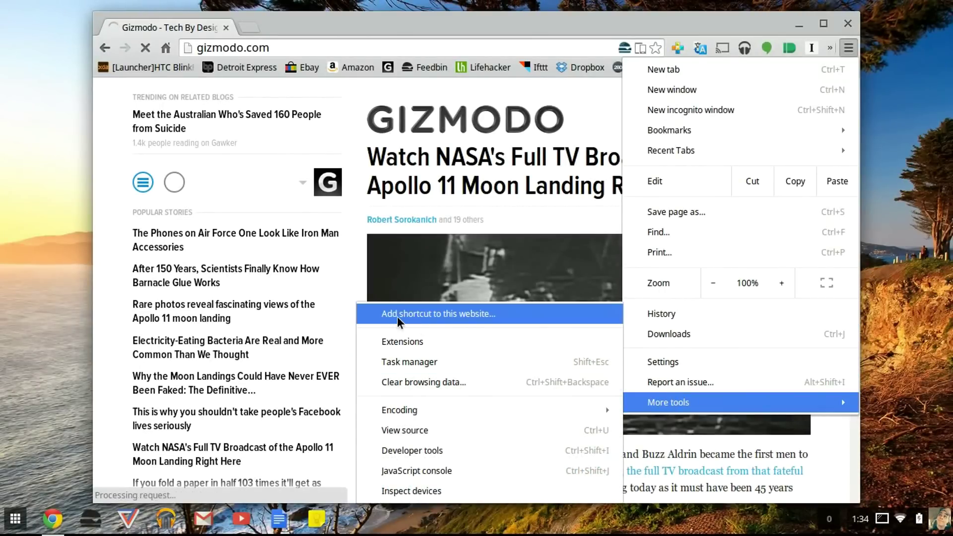
{"action": "left_click", "coordinate": [489, 318]}
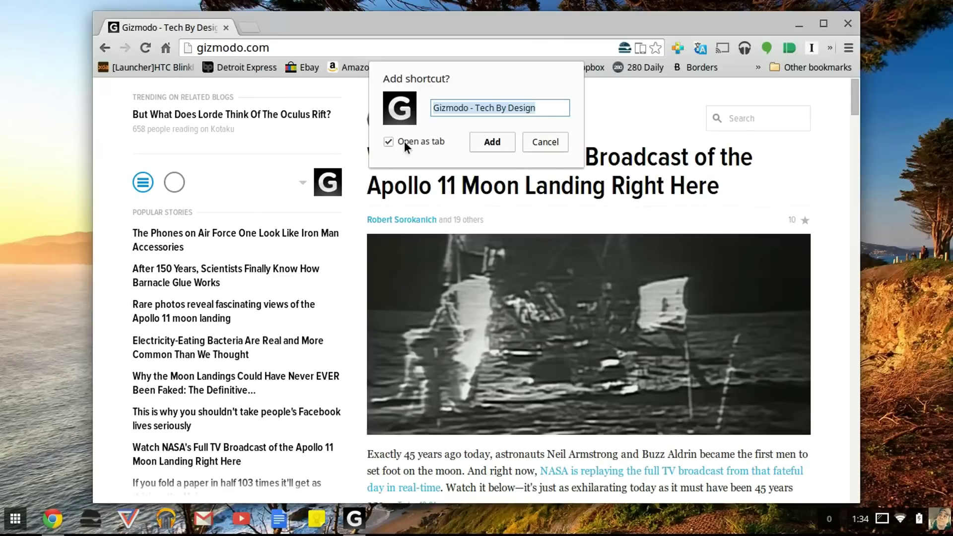
{"action": "left_click", "coordinate": [388, 143]}
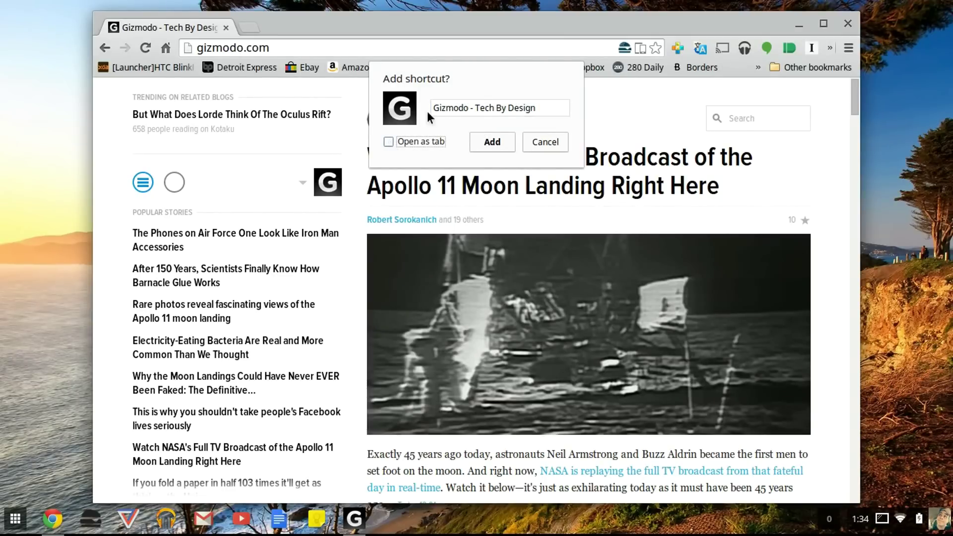
{"action": "left_click", "coordinate": [484, 140]}
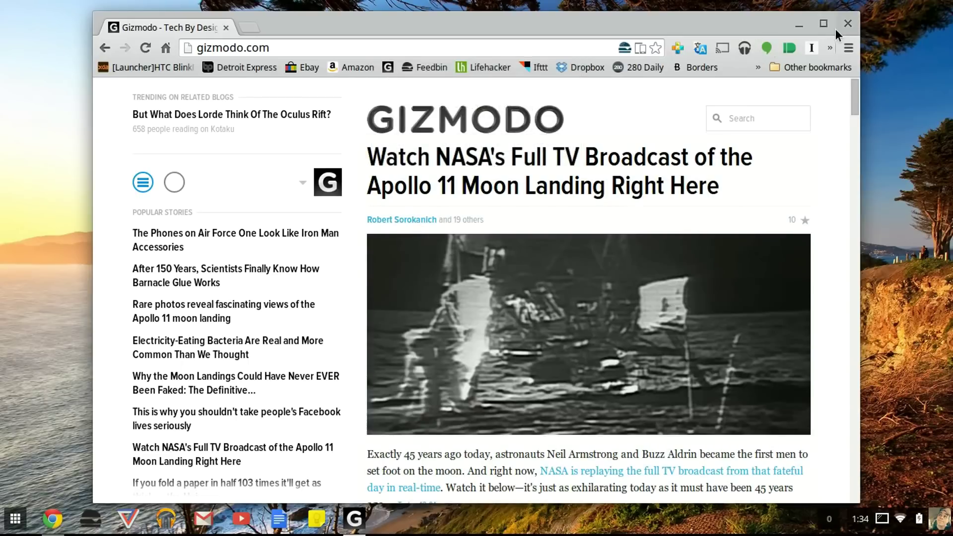
Step: Close Chrome, flip through the launcher's app pages, and unpin the Gizmodo shortcut from the shelf
{"action": "left_click", "coordinate": [857, 26]}
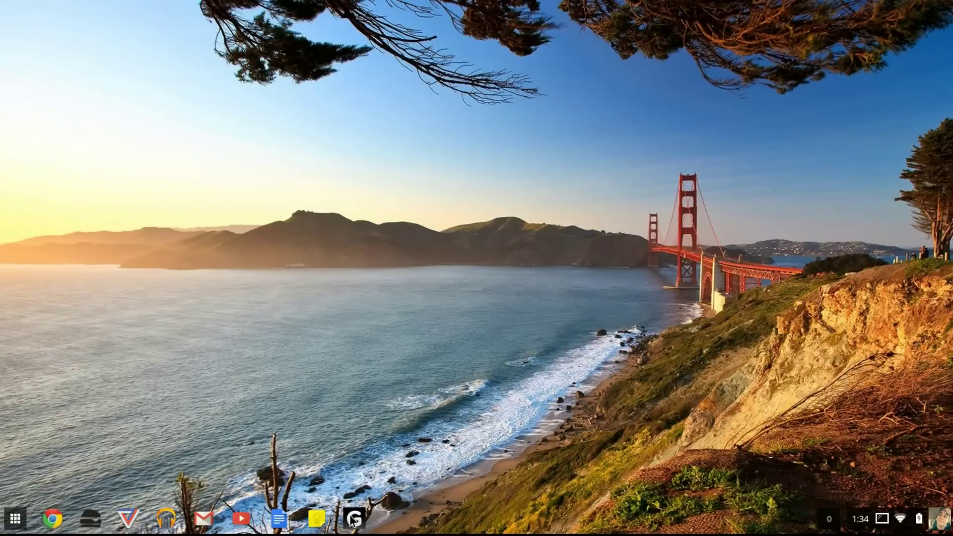
{"action": "left_click", "coordinate": [3, 525]}
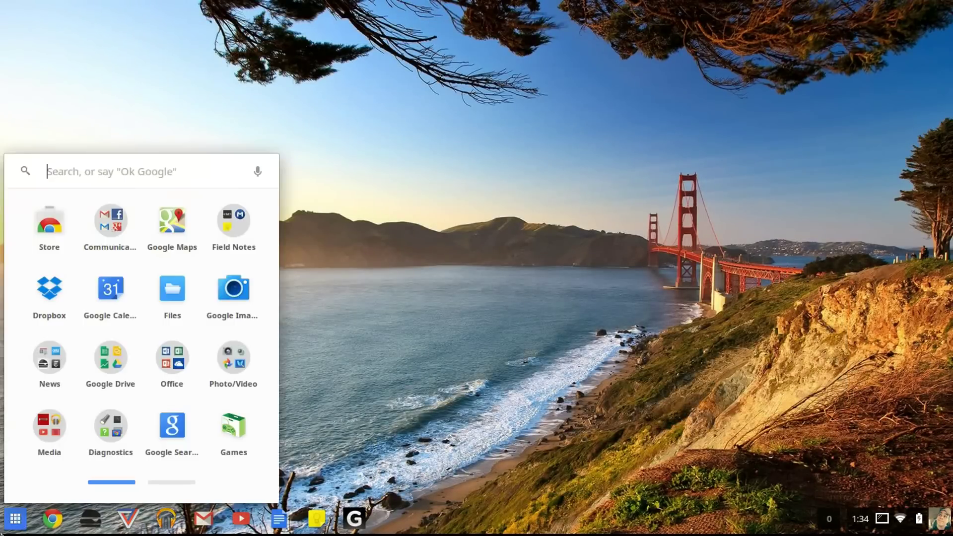
{"action": "left_click", "coordinate": [155, 483]}
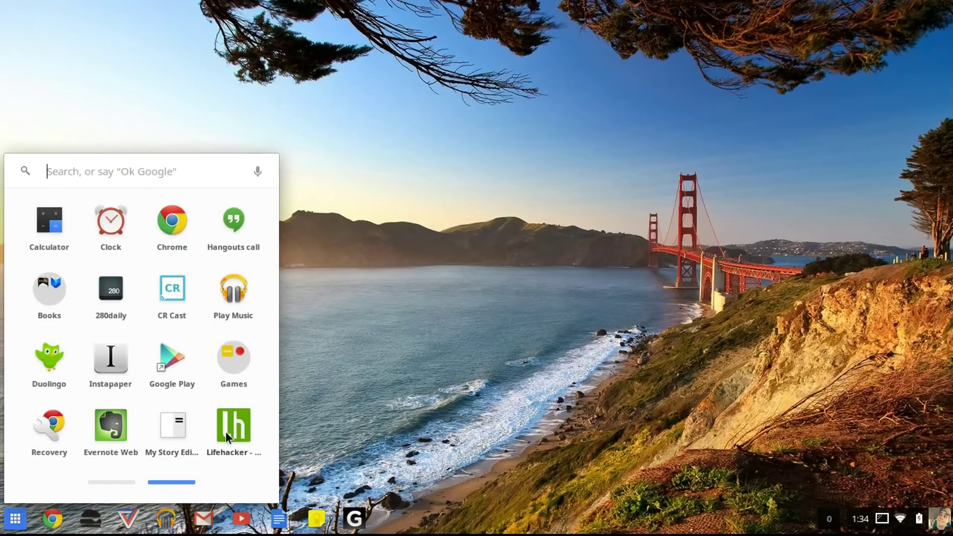
{"action": "left_click", "coordinate": [97, 481]}
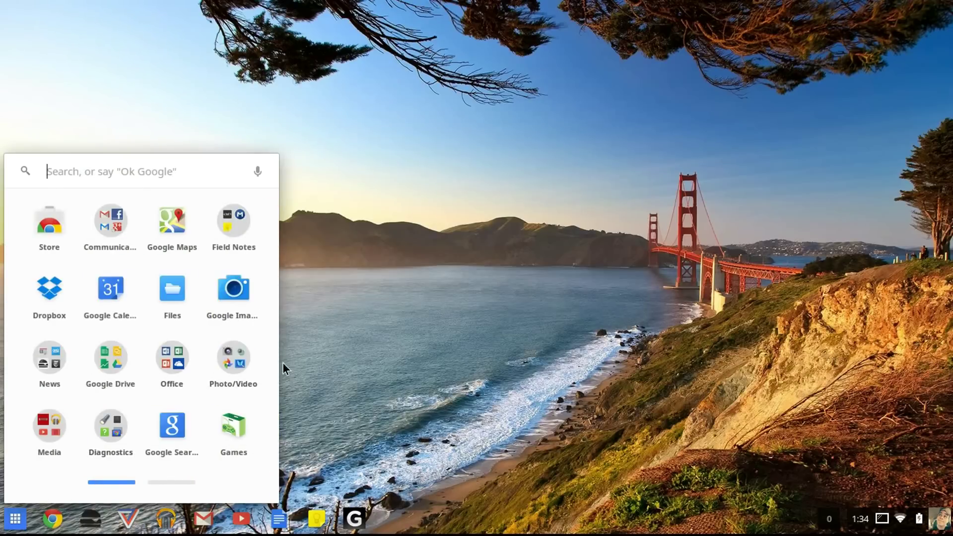
{"action": "left_click", "coordinate": [393, 324]}
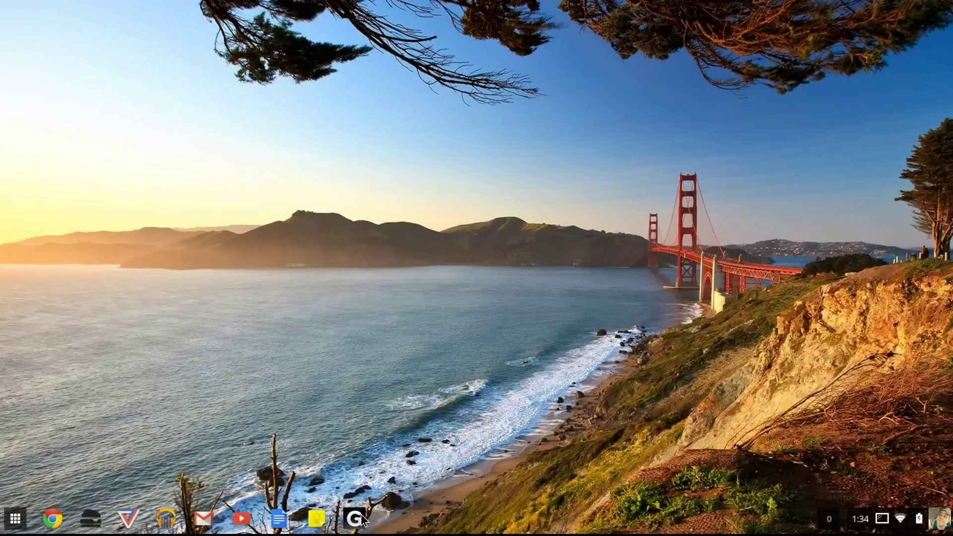
{"action": "right_click", "coordinate": [364, 520]}
{"action": "left_click", "coordinate": [405, 408]}
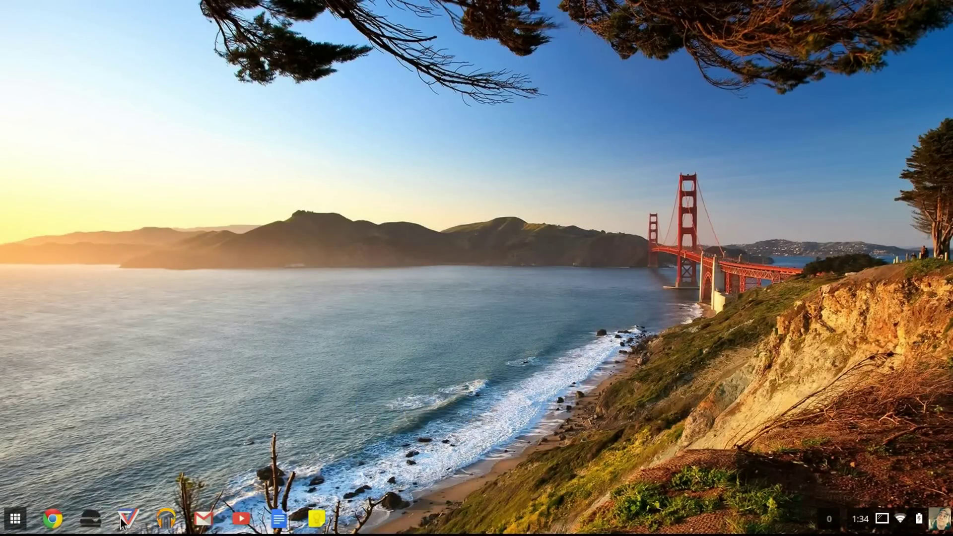
Step: Open Chrome, go to eBay via its bookmark, and add a website shortcut through More tools
{"action": "left_click", "coordinate": [53, 519]}
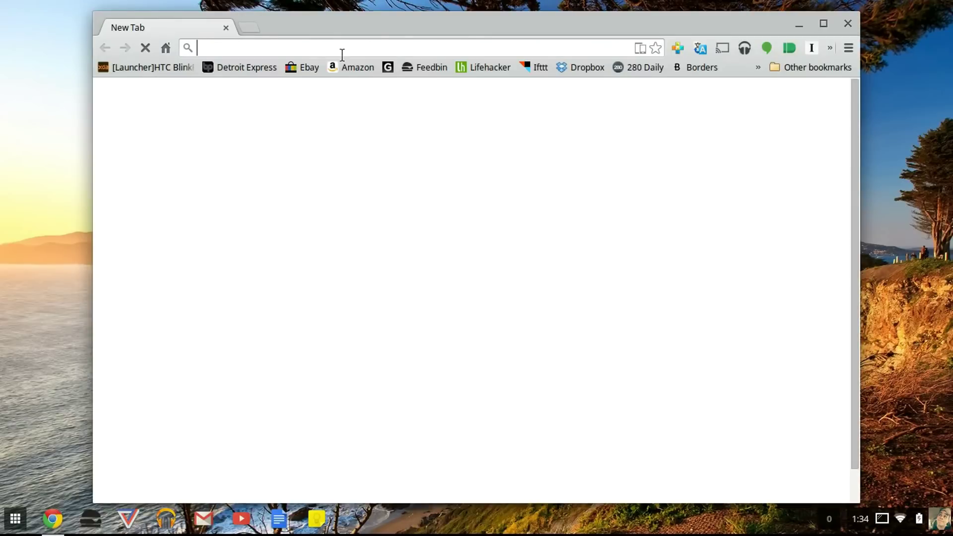
{"action": "left_click", "coordinate": [300, 70]}
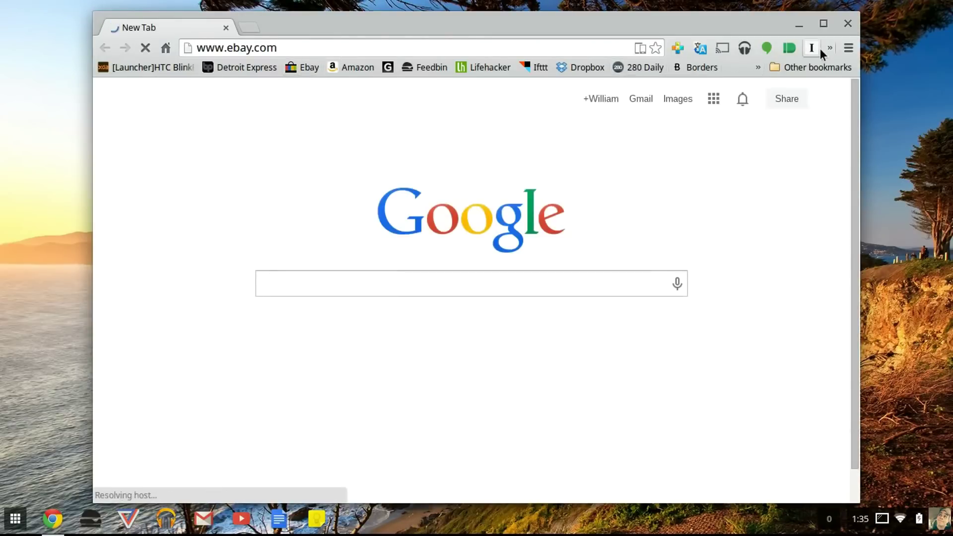
{"action": "left_click", "coordinate": [841, 49]}
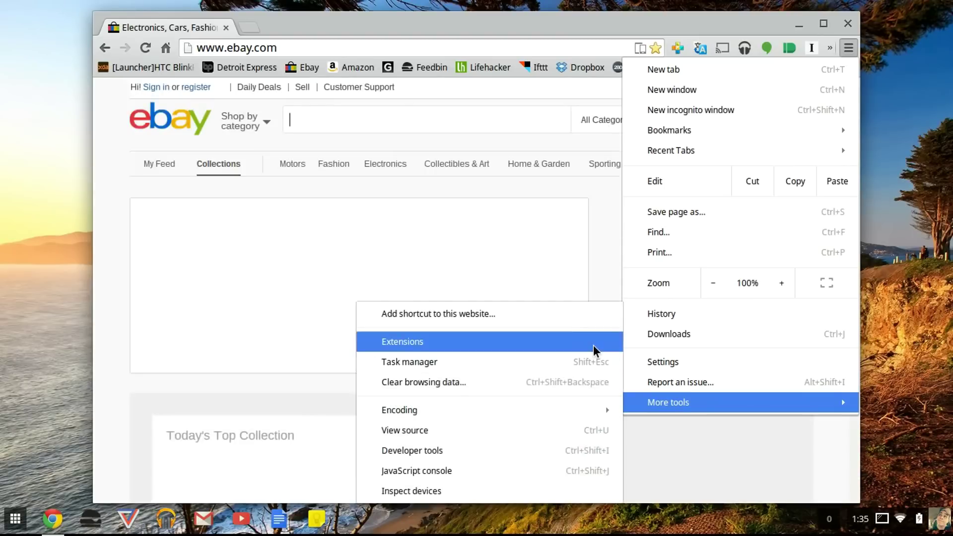
{"action": "left_click", "coordinate": [577, 323]}
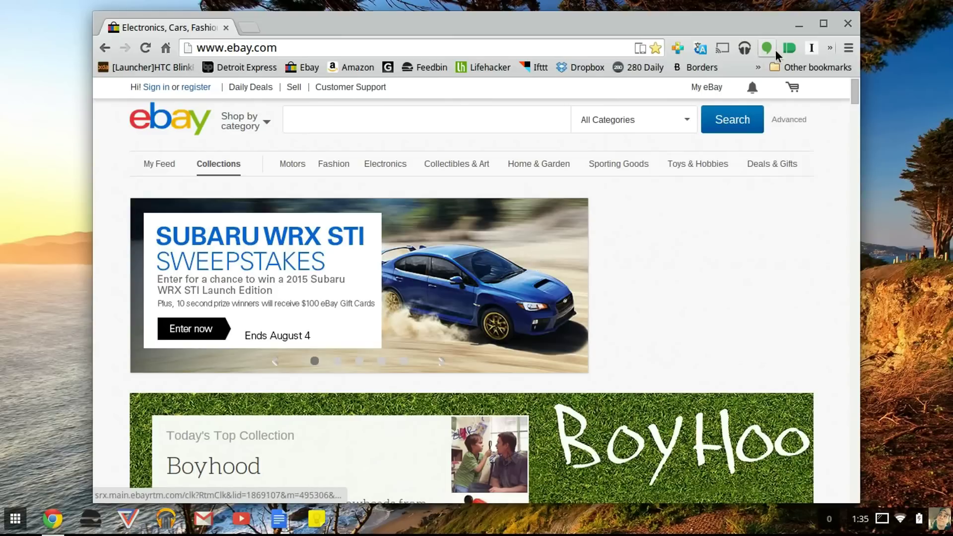
{"action": "left_click", "coordinate": [850, 49]}
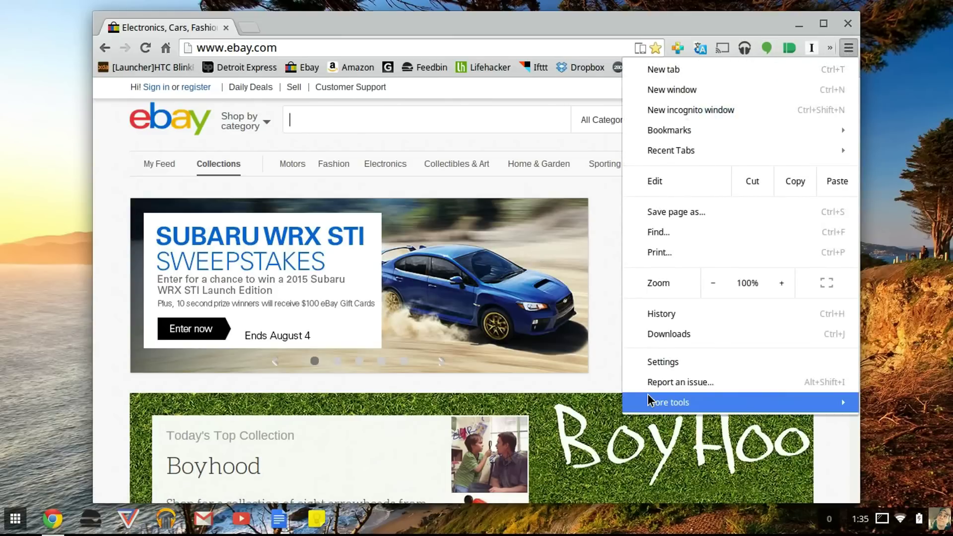
{"action": "left_click", "coordinate": [572, 312]}
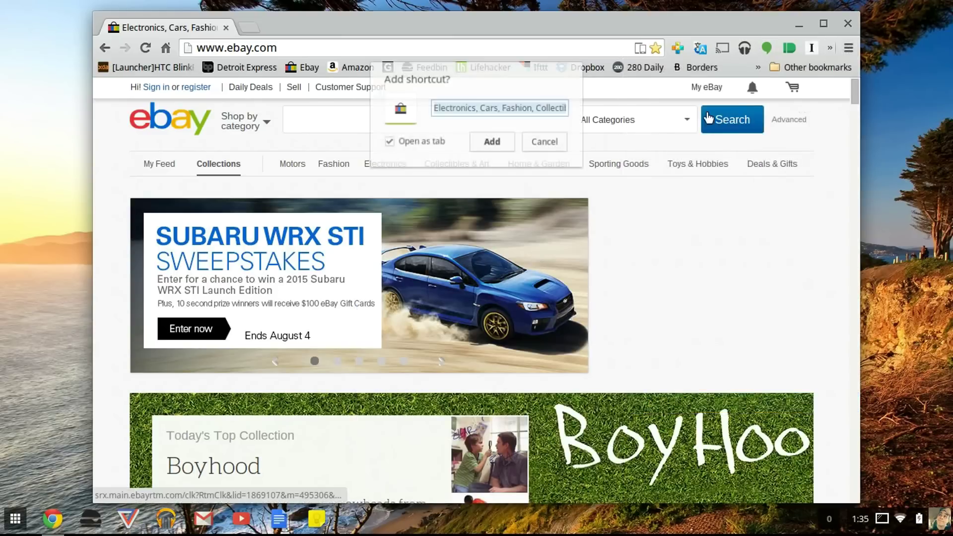
{"action": "left_click", "coordinate": [495, 143]}
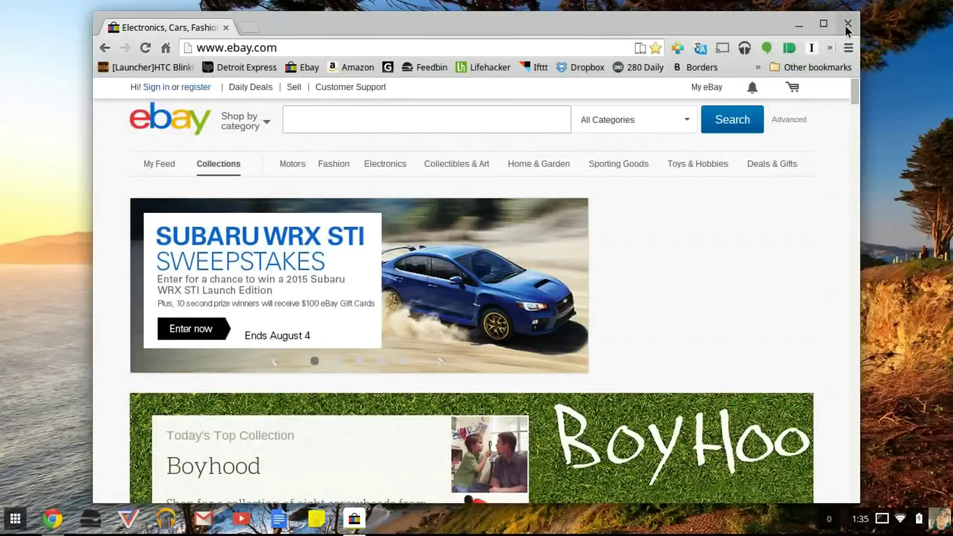
Step: Close Chrome, find the eBay shortcut in the app launcher, then open the eBay shelf icon's options
{"action": "left_click", "coordinate": [847, 24]}
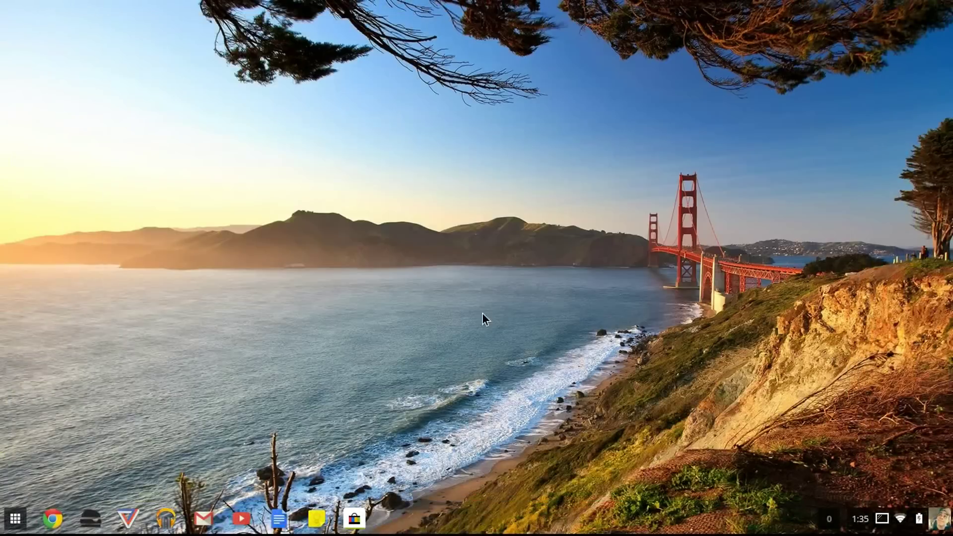
{"action": "right_click", "coordinate": [349, 519]}
{"action": "key", "text": "Escape"}
{"action": "left_click", "coordinate": [15, 519]}
{"action": "scroll", "coordinate": [108, 460], "scroll_direction": "down", "scroll_amount": 2}
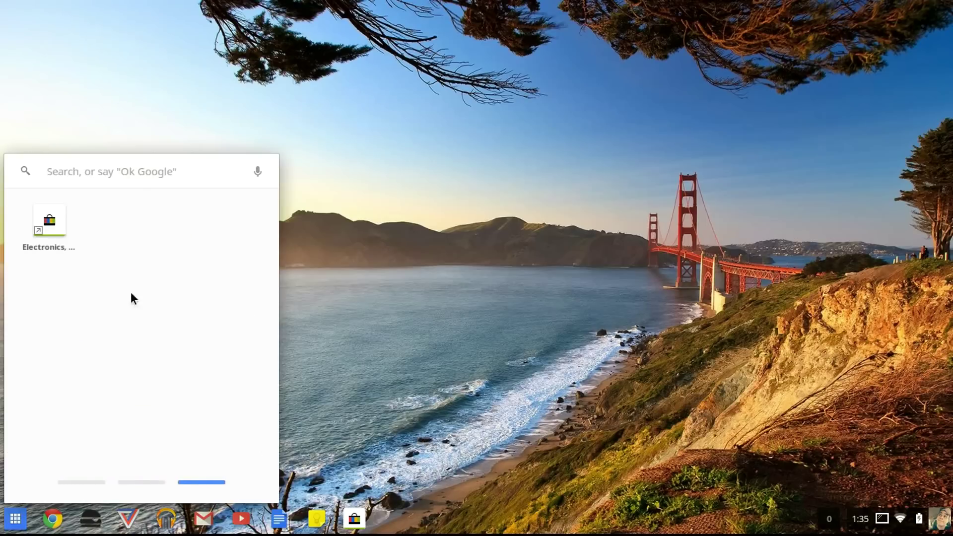
{"action": "left_click", "coordinate": [544, 374]}
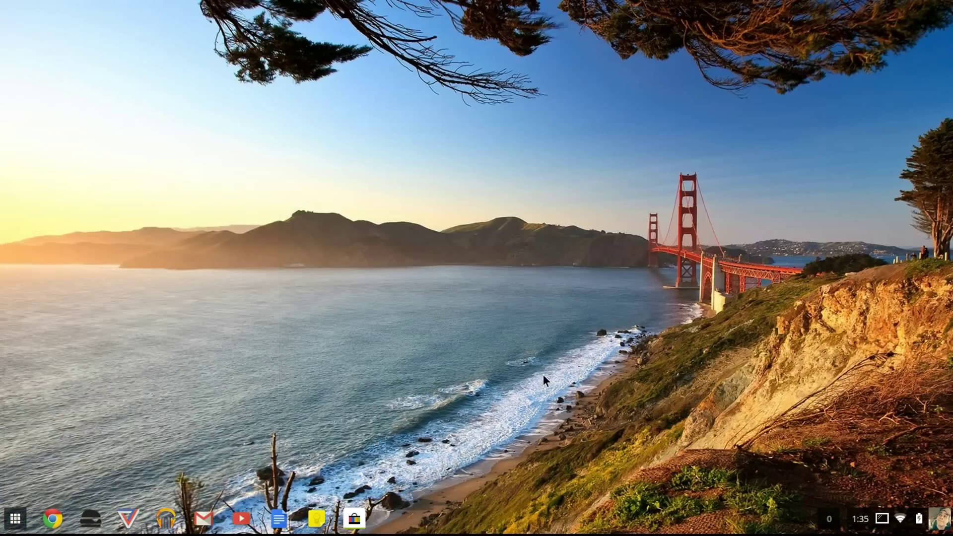
{"action": "right_click", "coordinate": [354, 520]}
{"action": "left_click", "coordinate": [419, 406]}
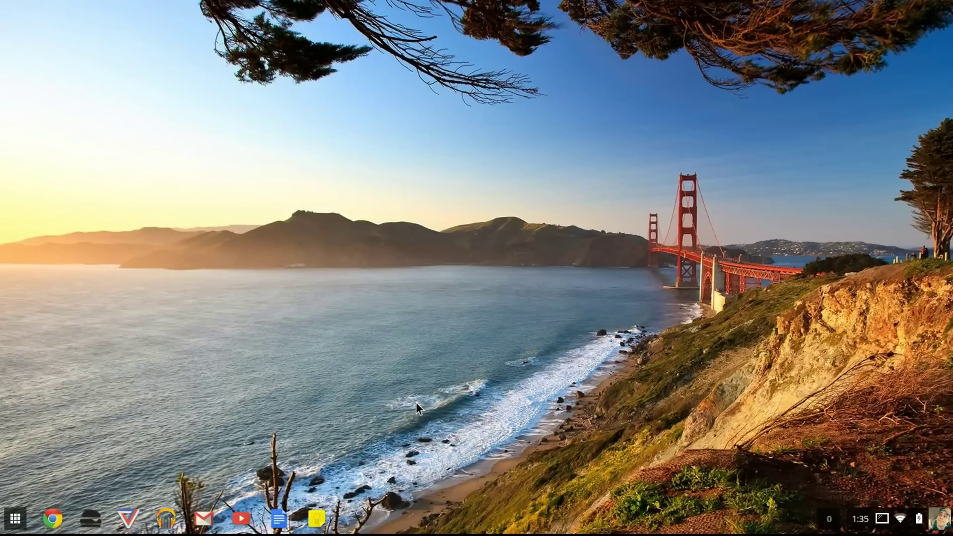